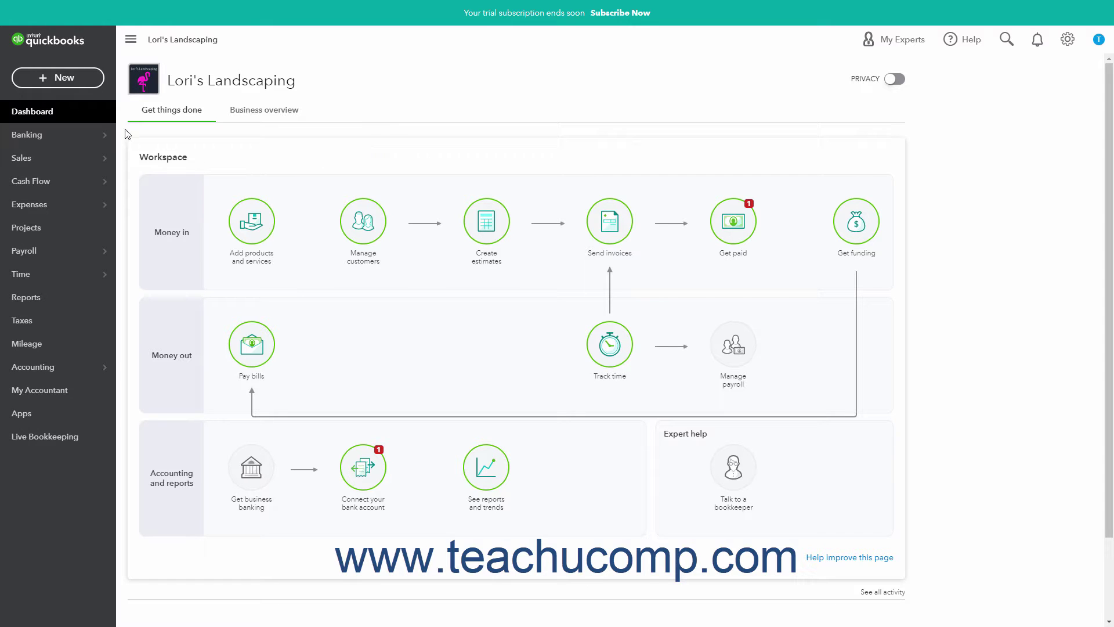
# - Create a new check from the Vendors section of the + New menu
pyautogui.click(79, 80)
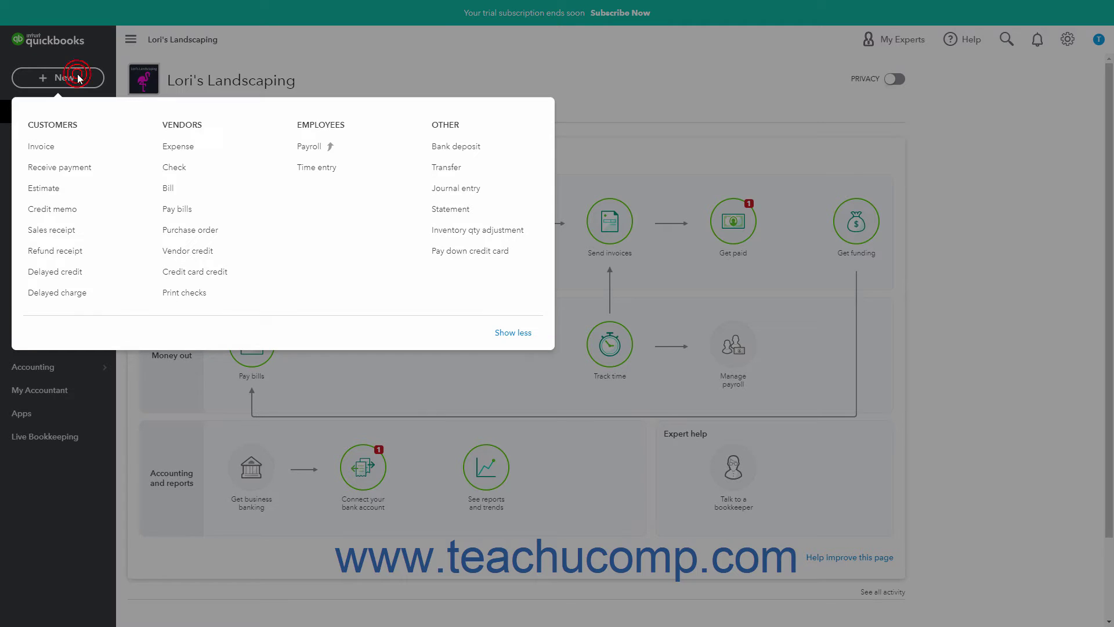
pyautogui.click(174, 168)
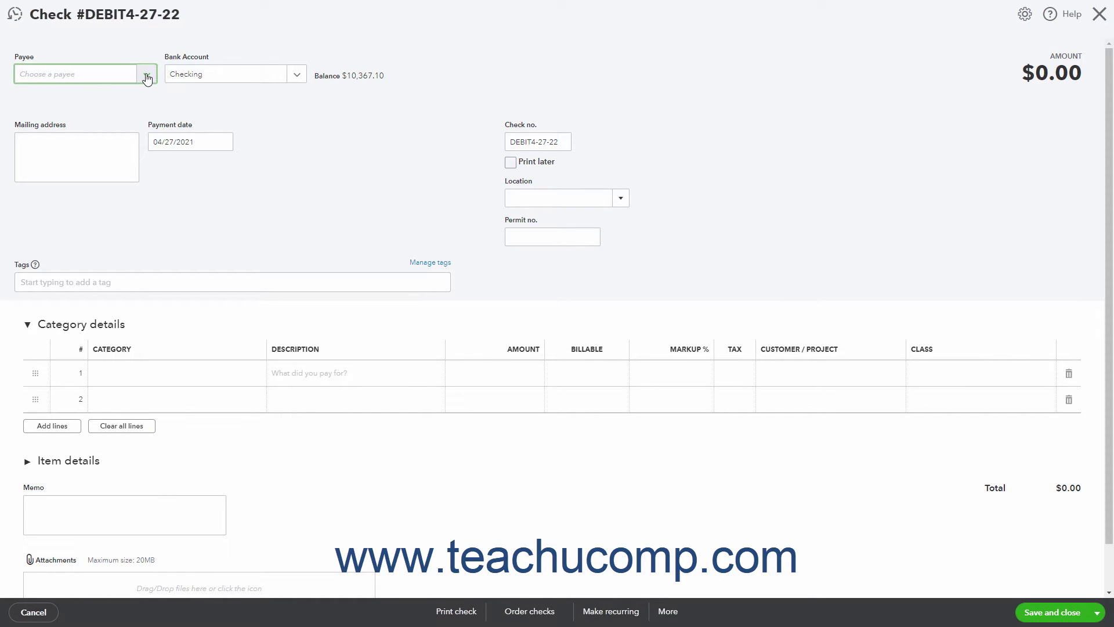
# - Choose Anytown Office Supplies as the payee after glancing at the Add new payee form
pyautogui.click(145, 75)
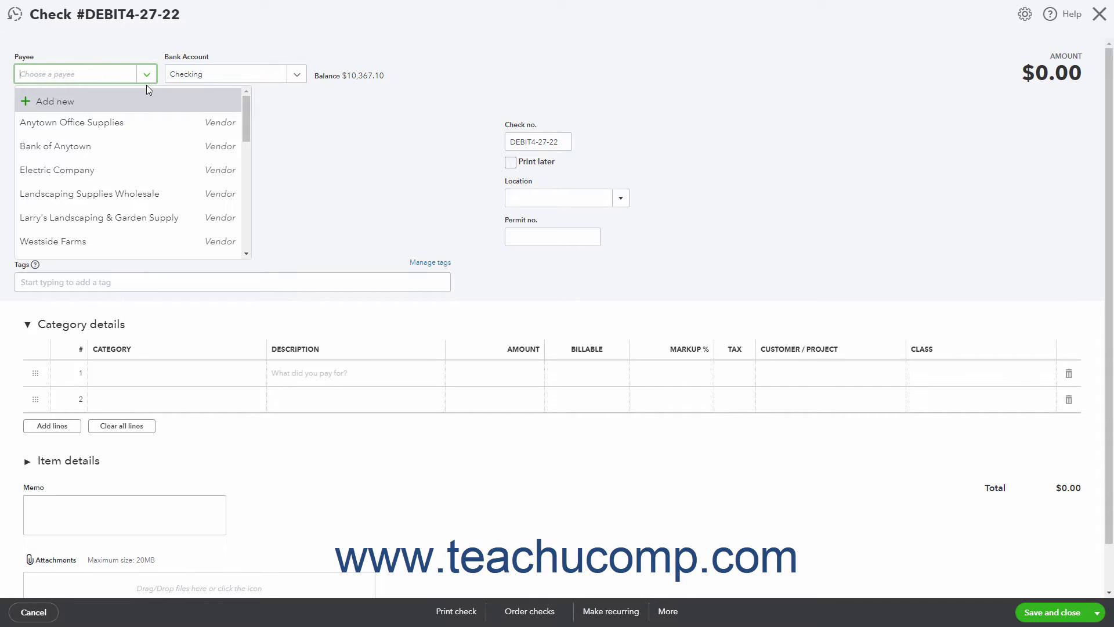
pyautogui.scroll(-4, 152, 153)
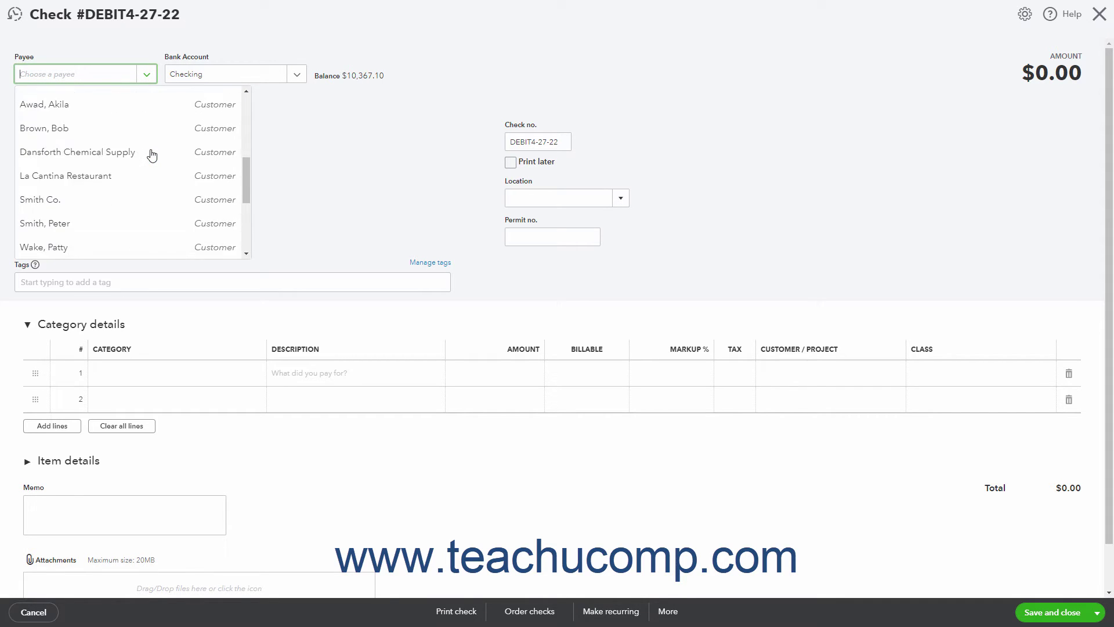
pyautogui.scroll(-2, 152, 156)
pyautogui.scroll(8, 152, 155)
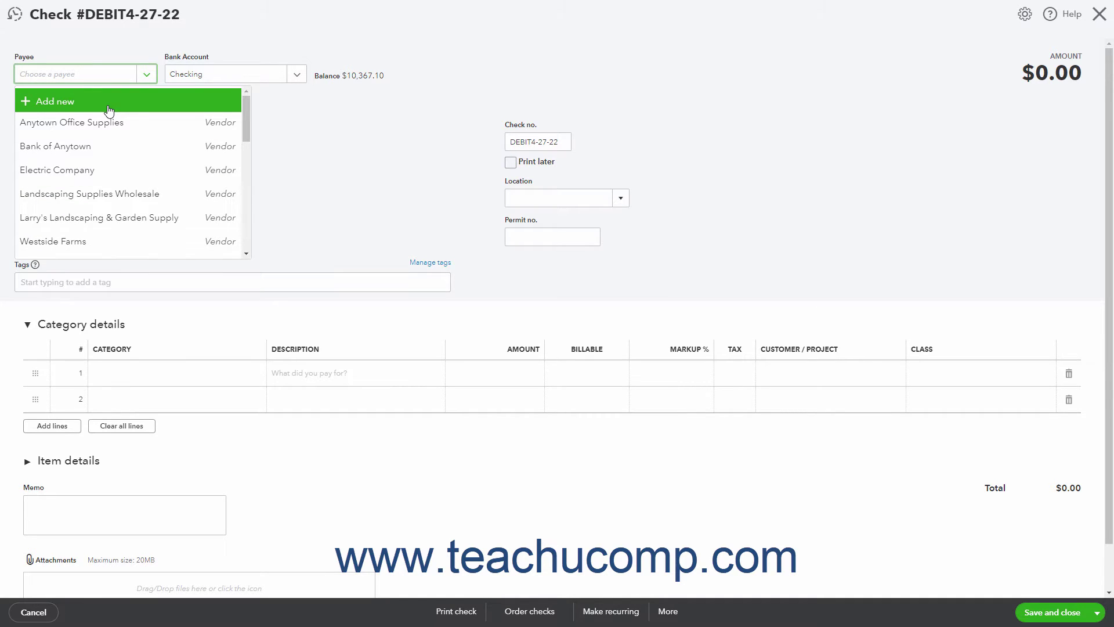
pyautogui.click(109, 103)
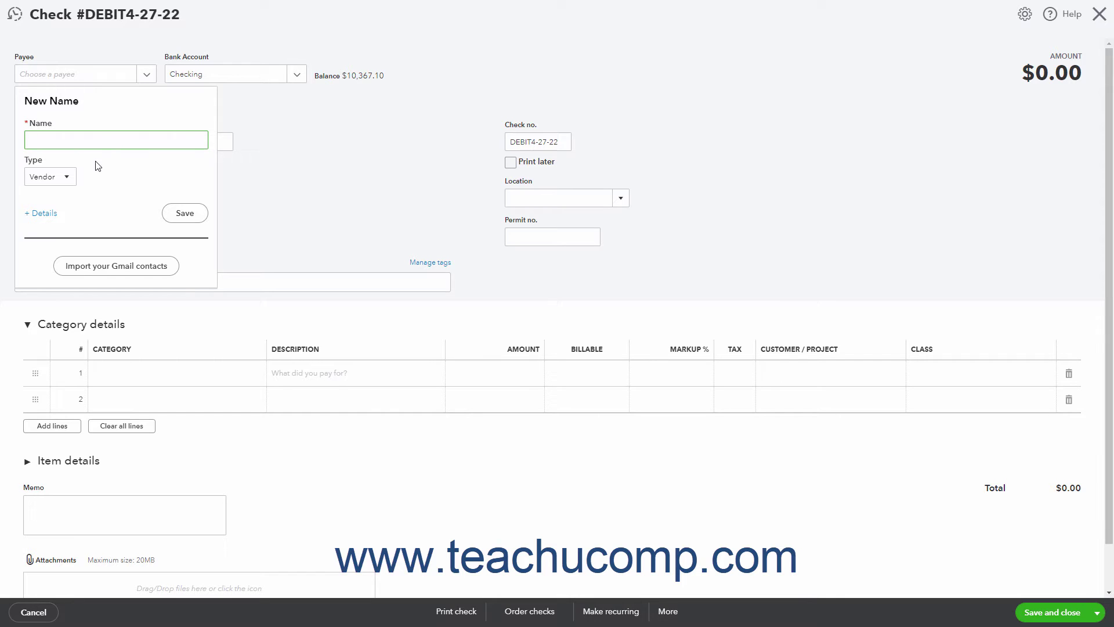
pyautogui.click(70, 177)
pyautogui.click(72, 180)
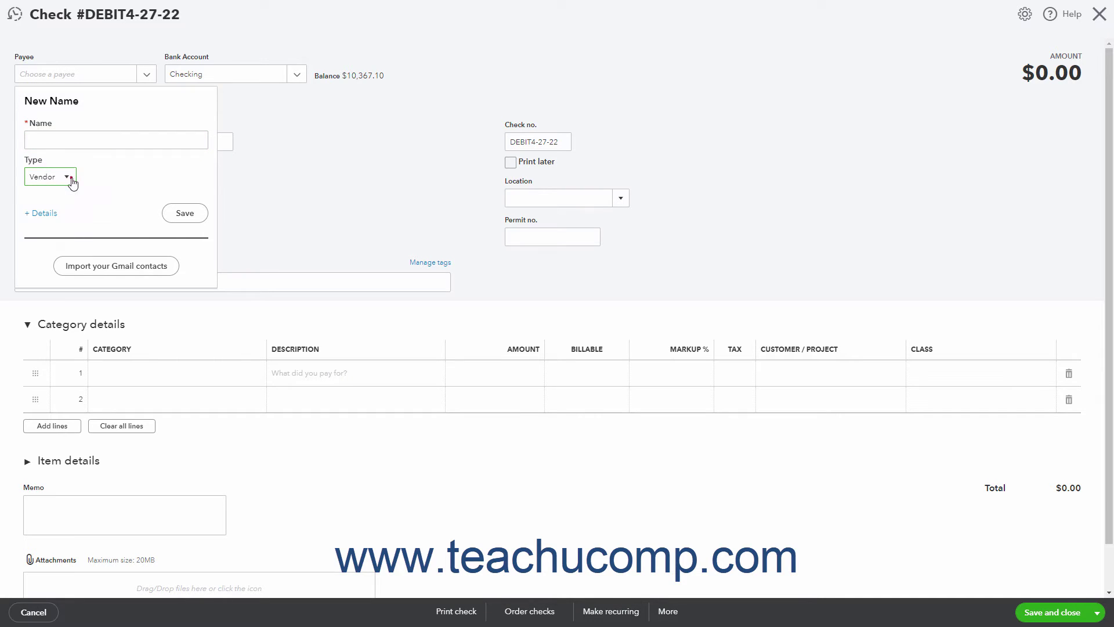
pyautogui.click(269, 137)
pyautogui.click(148, 76)
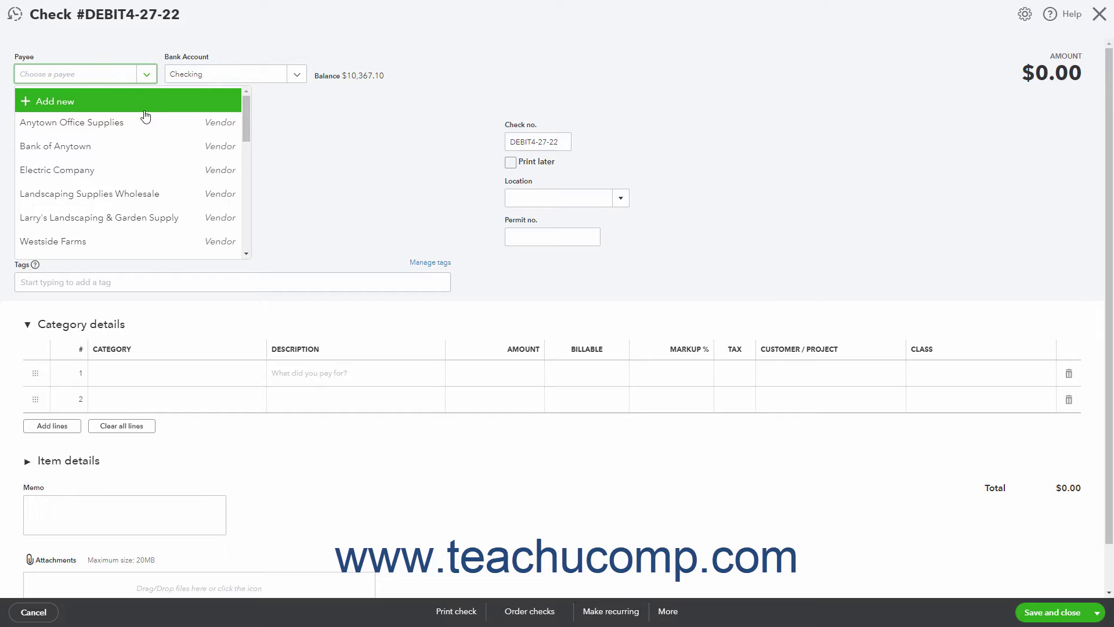
pyautogui.click(145, 122)
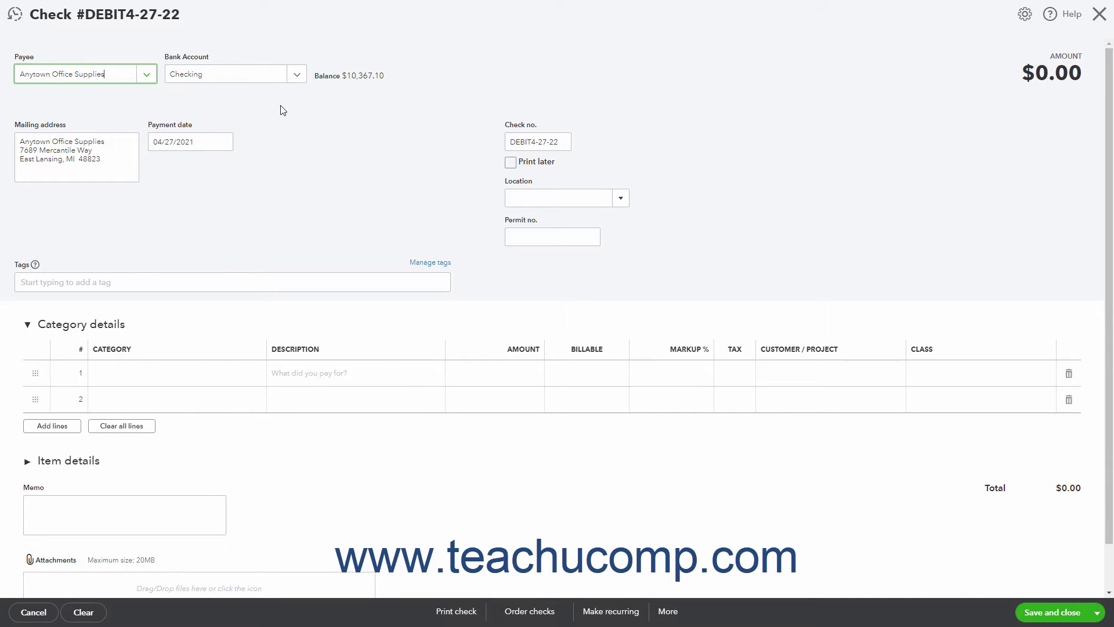
pyautogui.click(299, 75)
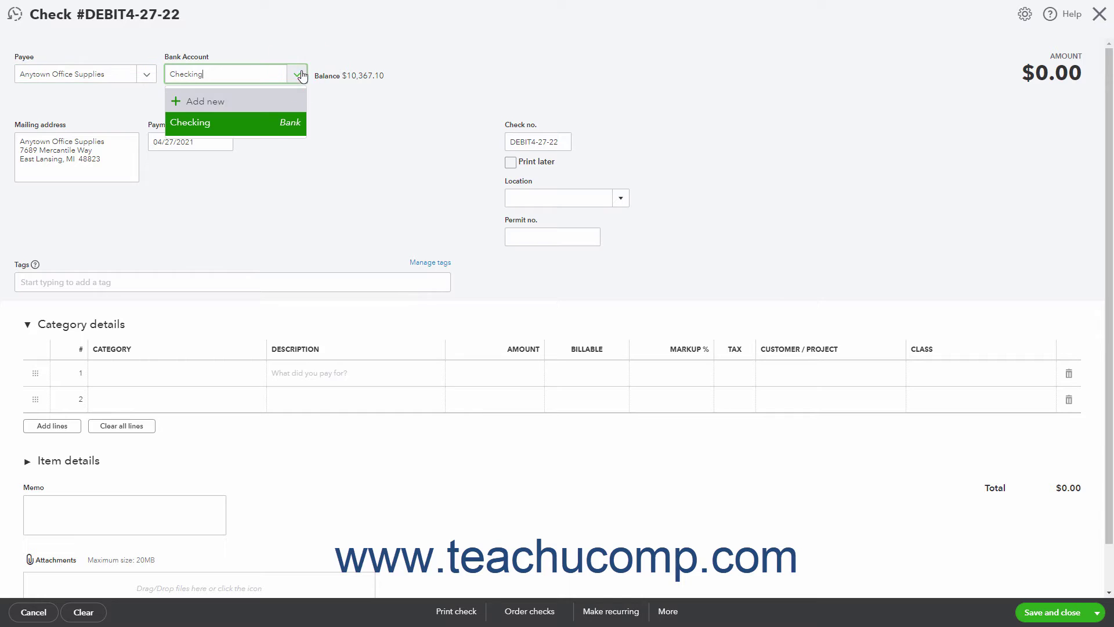
pyautogui.click(276, 126)
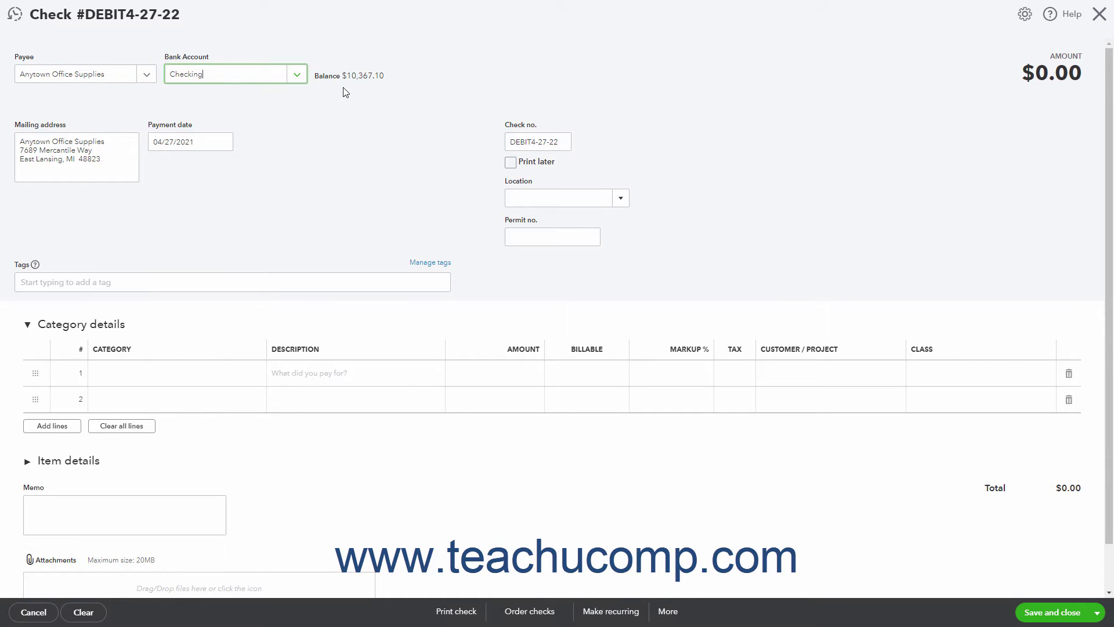
pyautogui.click(127, 150)
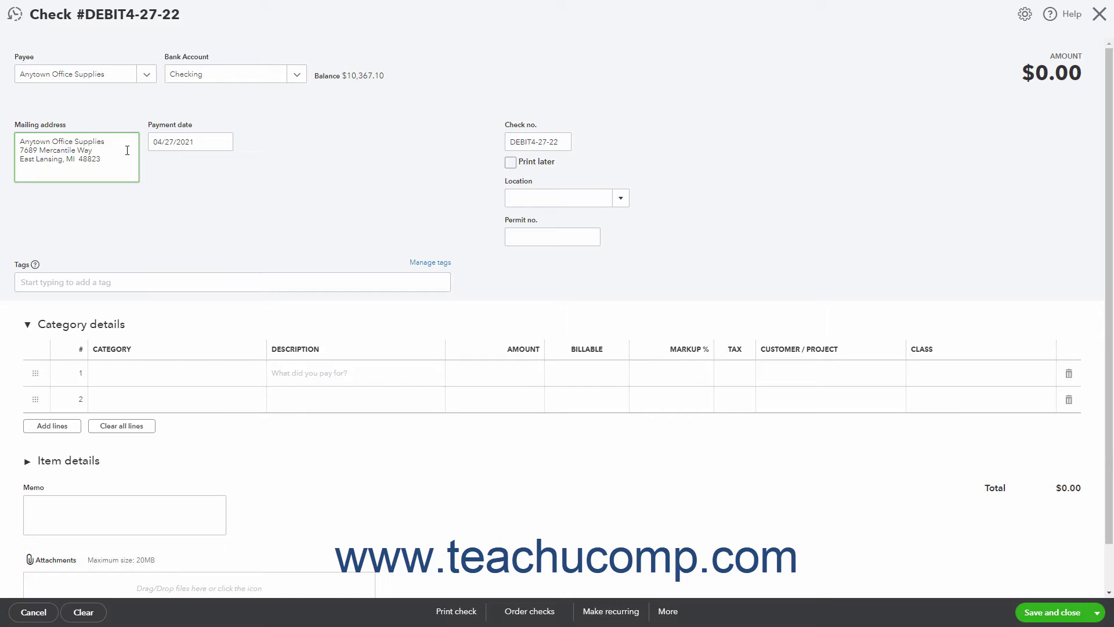
pyautogui.click(206, 137)
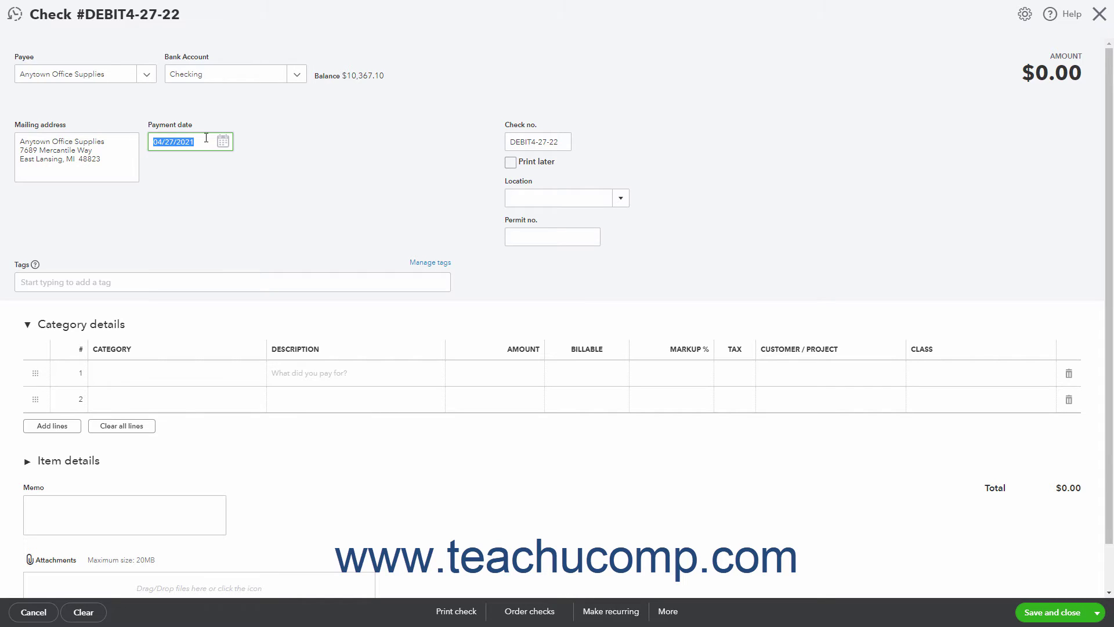
# - Append -02 to make the check number DEBIT4-27-22-02, leaving Print later unticked
pyautogui.click(556, 143)
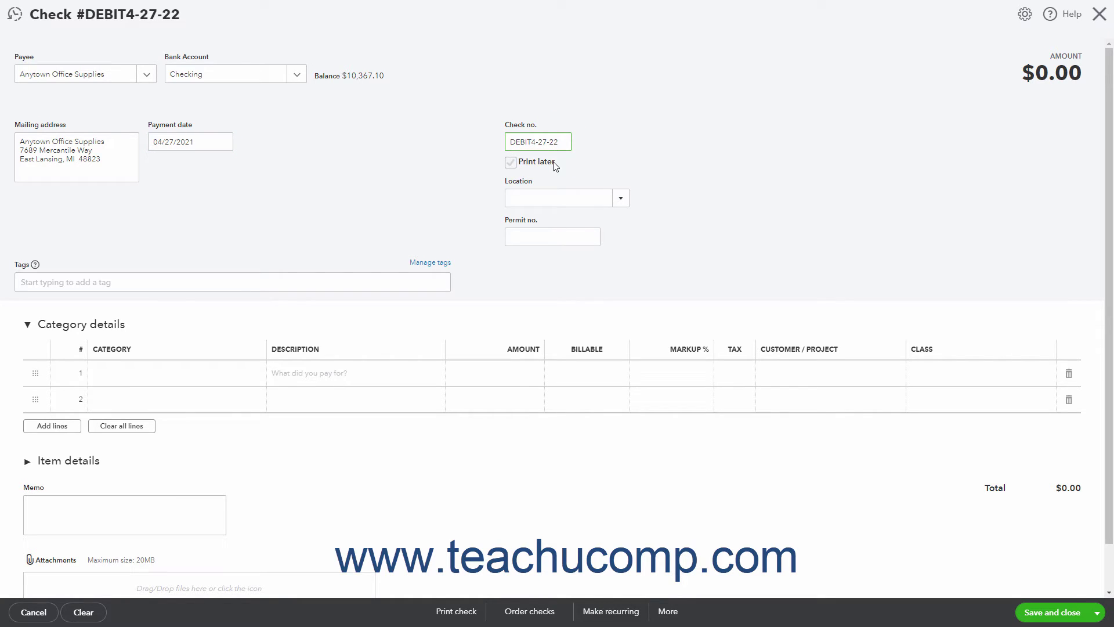
pyautogui.click(545, 165)
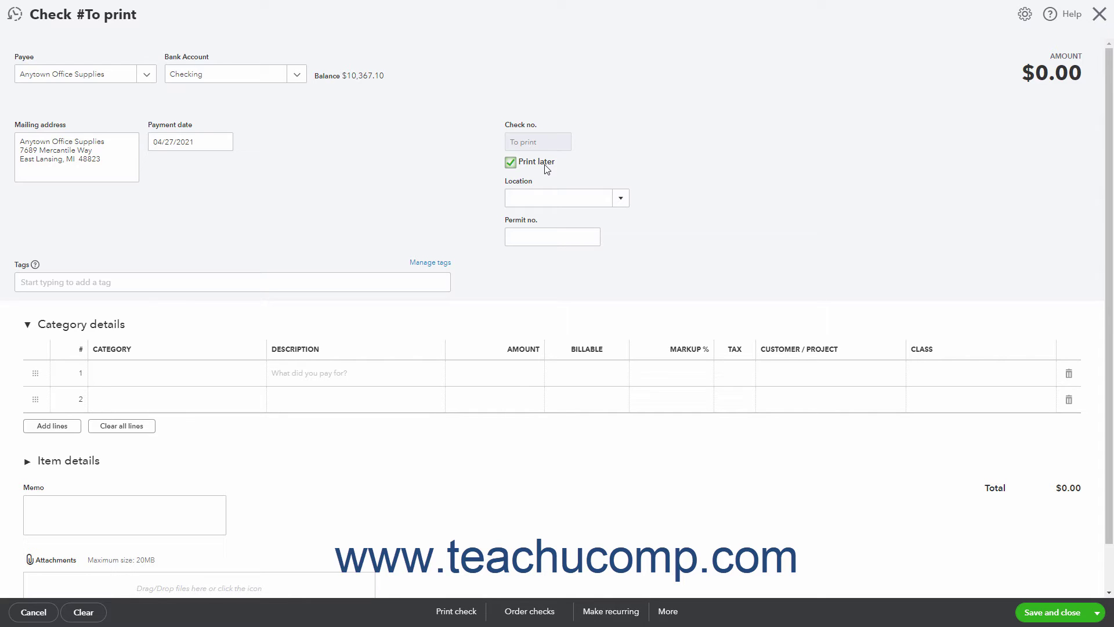
pyautogui.click(545, 168)
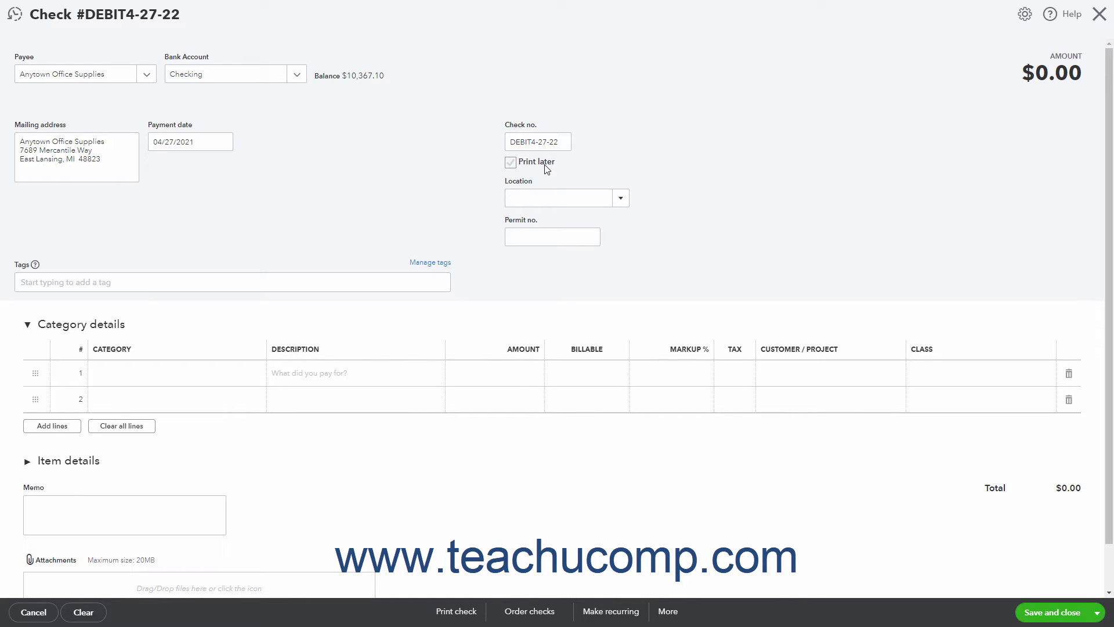
pyautogui.click(564, 142)
pyautogui.write('-02')
pyautogui.click(592, 187)
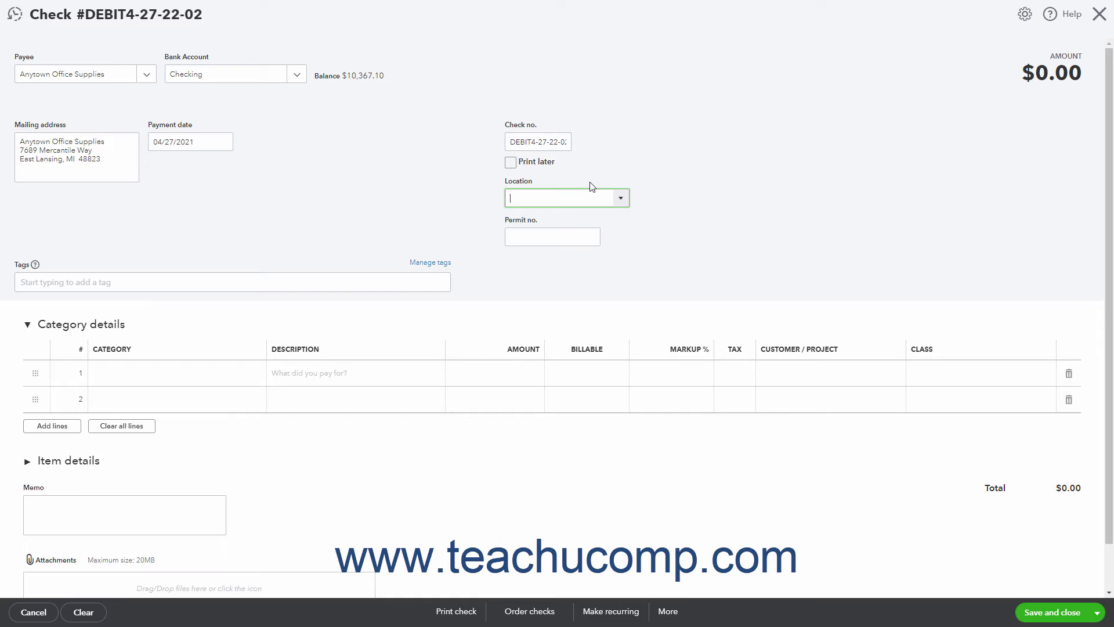
pyautogui.click(626, 203)
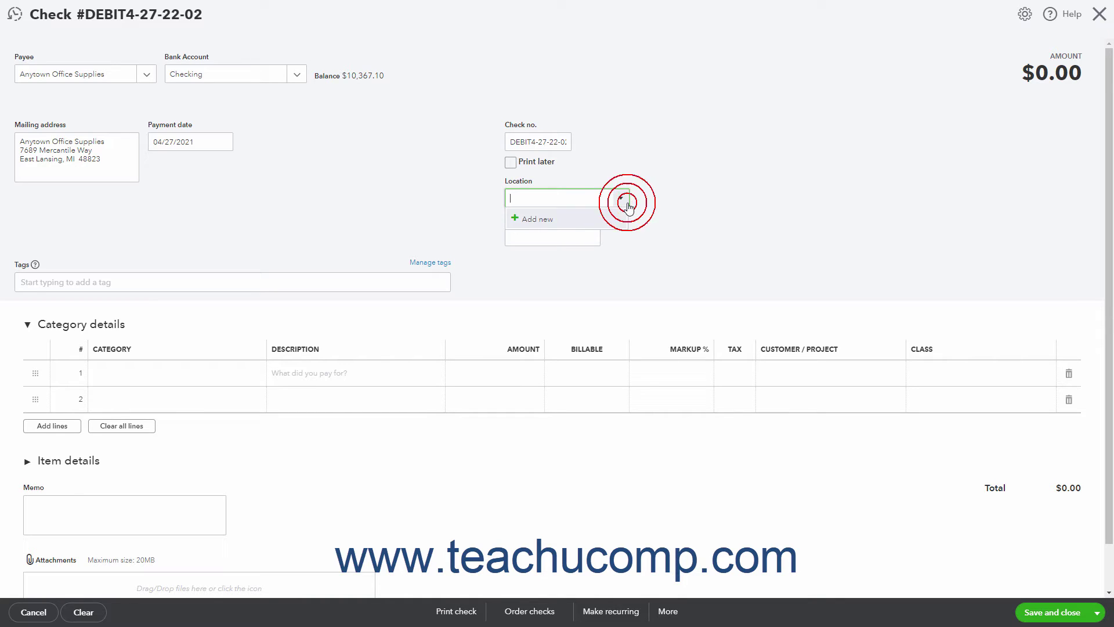
pyautogui.click(627, 203)
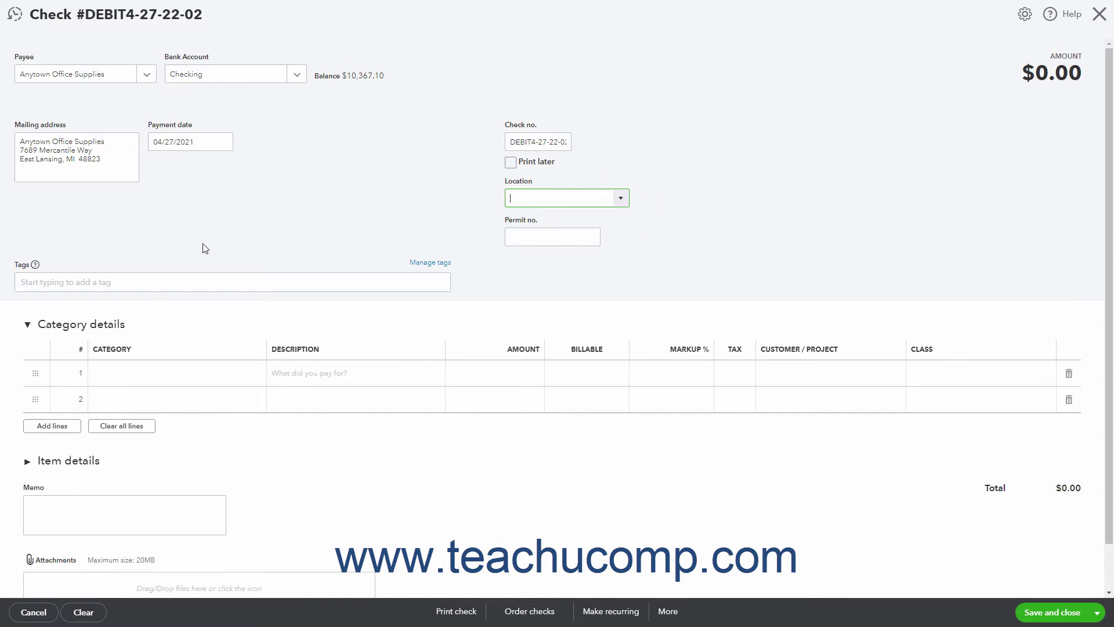
pyautogui.click(119, 282)
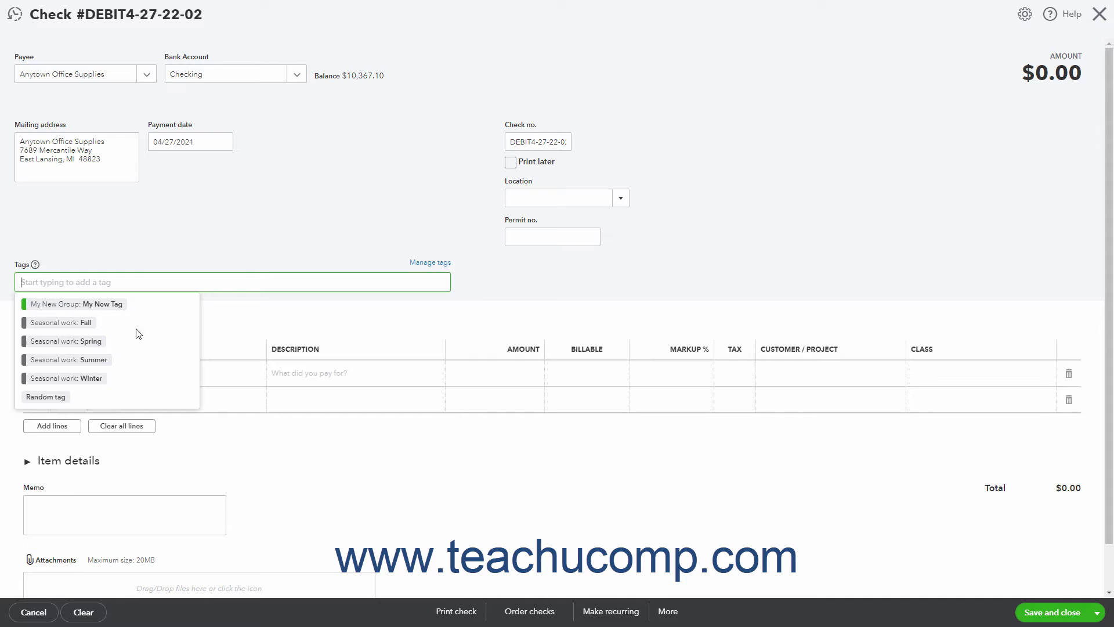
pyautogui.click(505, 283)
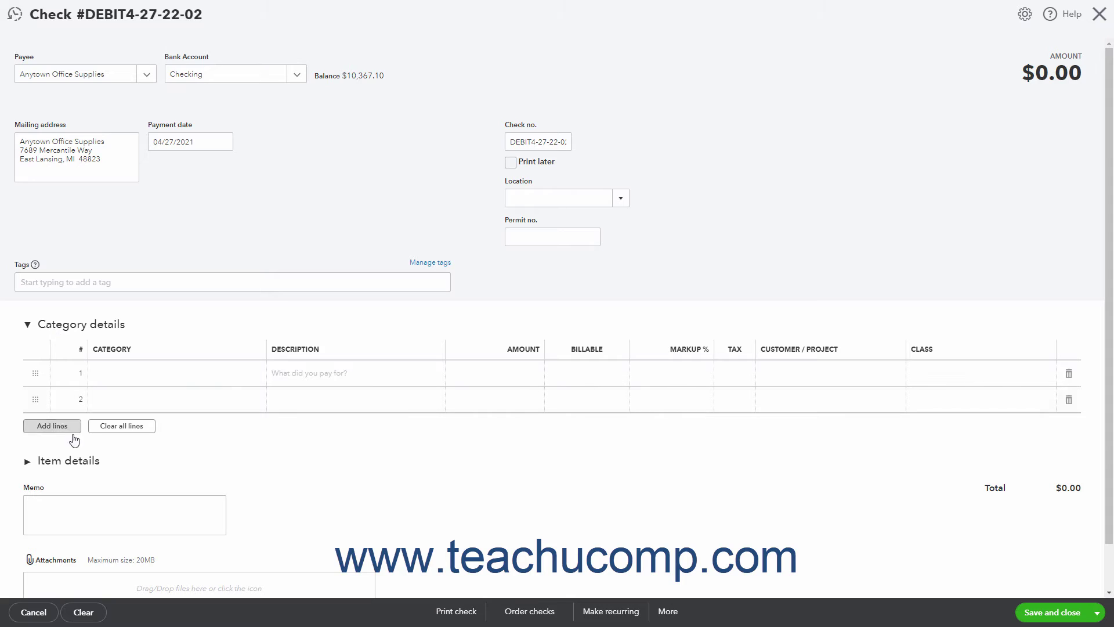
pyautogui.click(74, 464)
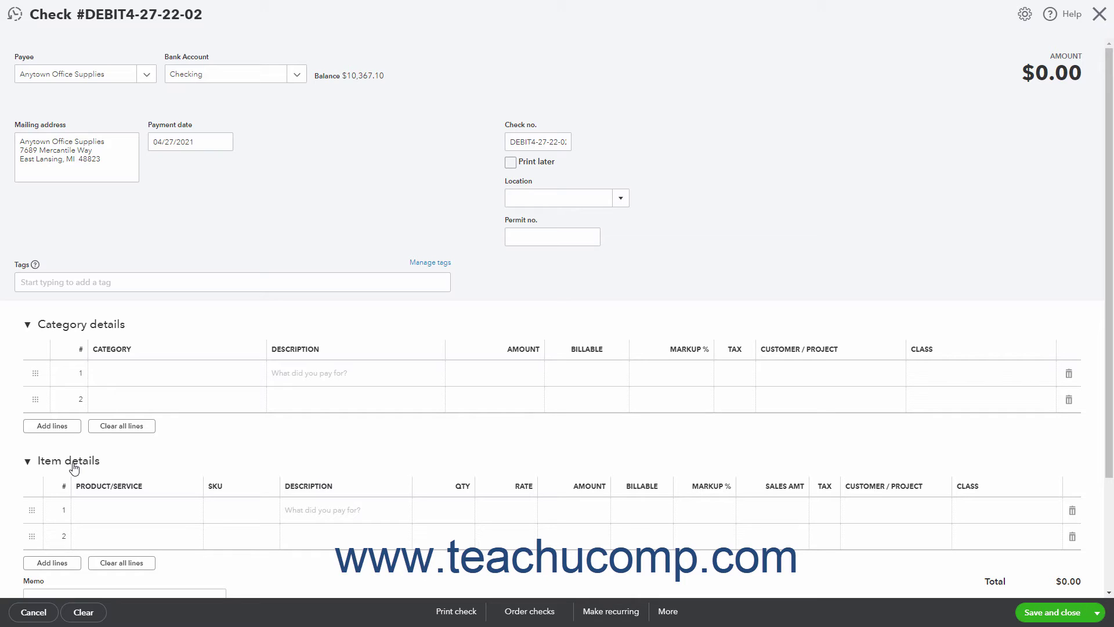
pyautogui.click(73, 464)
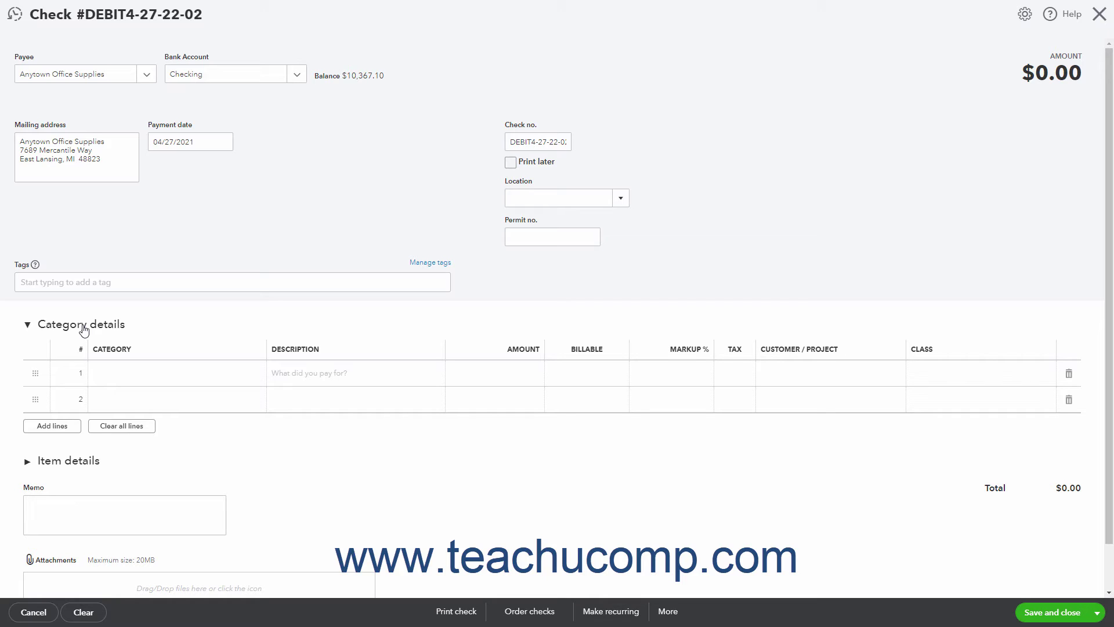
# - Set line 1's category to Office Supplies & Software
pyautogui.click(141, 377)
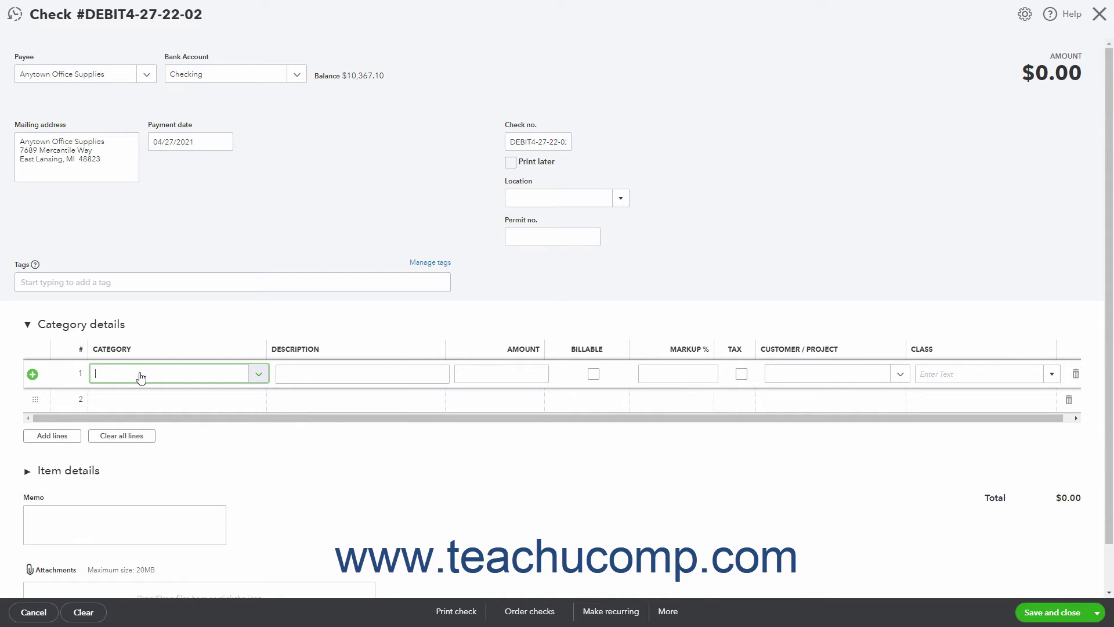
pyautogui.click(258, 374)
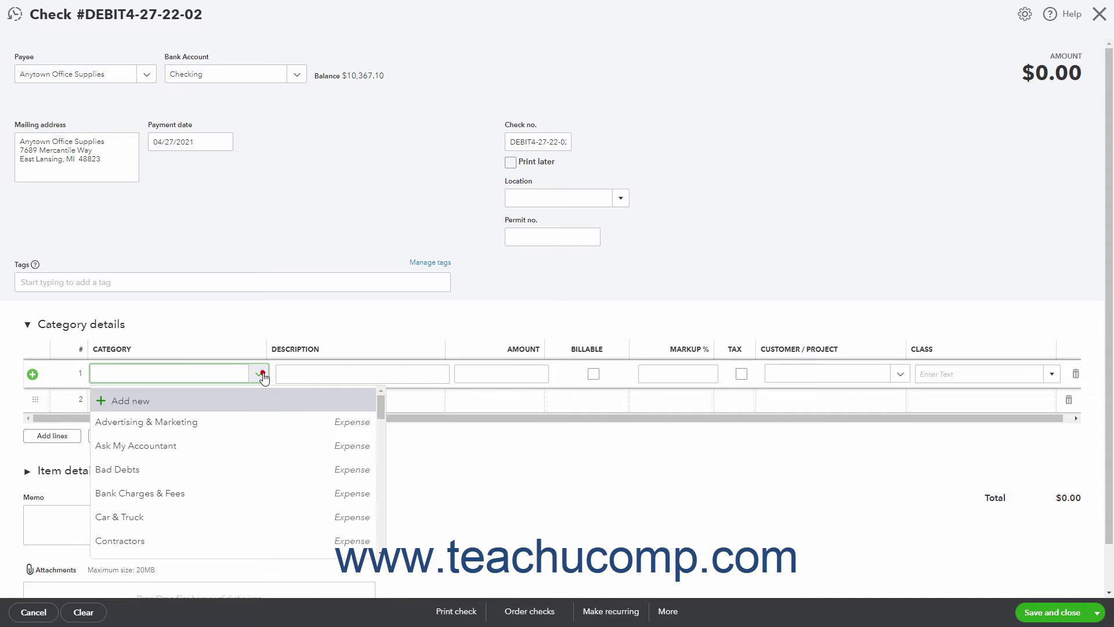
pyautogui.scroll(-3, 195, 488)
pyautogui.click(181, 457)
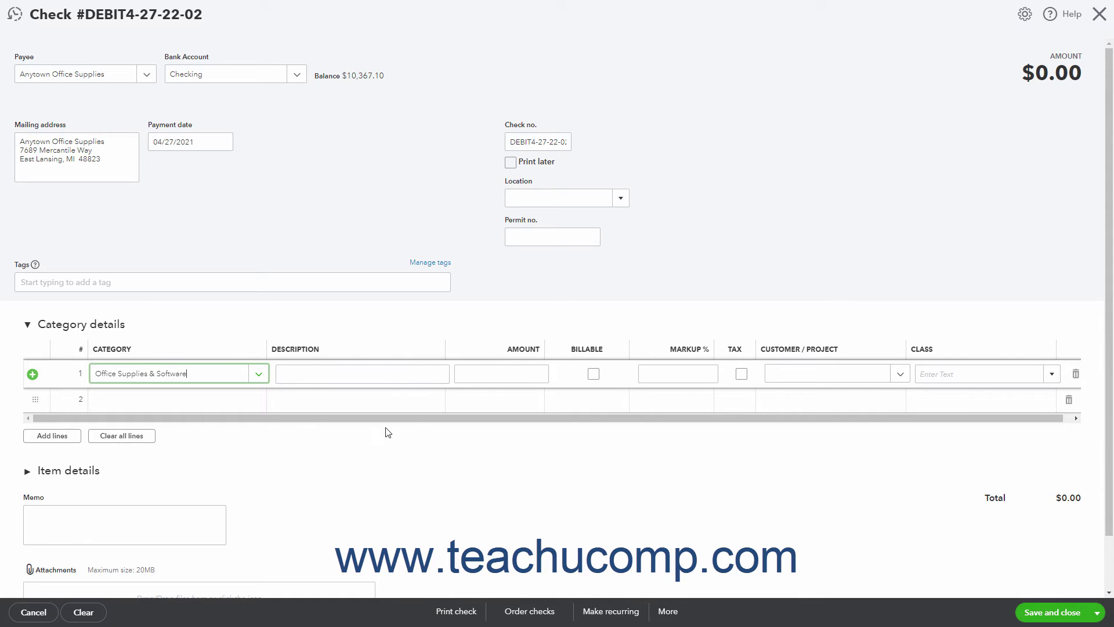
# - Give line 1 amount 46.35 and the description 'Bought pens and paper'
pyautogui.click(499, 372)
pyautogui.write('46.35')
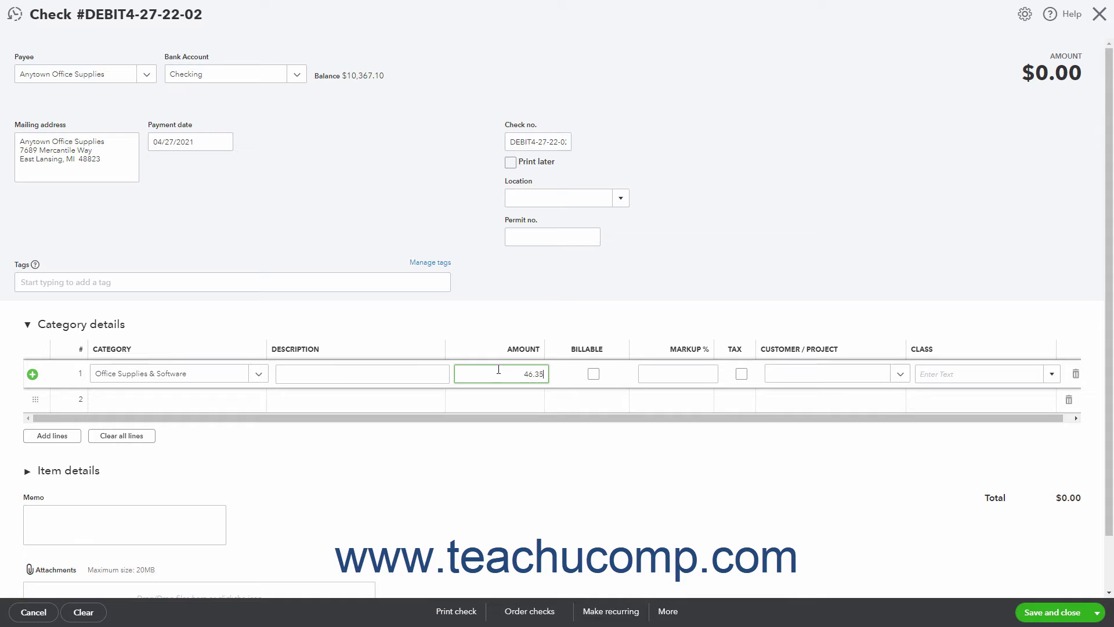
pyautogui.click(428, 374)
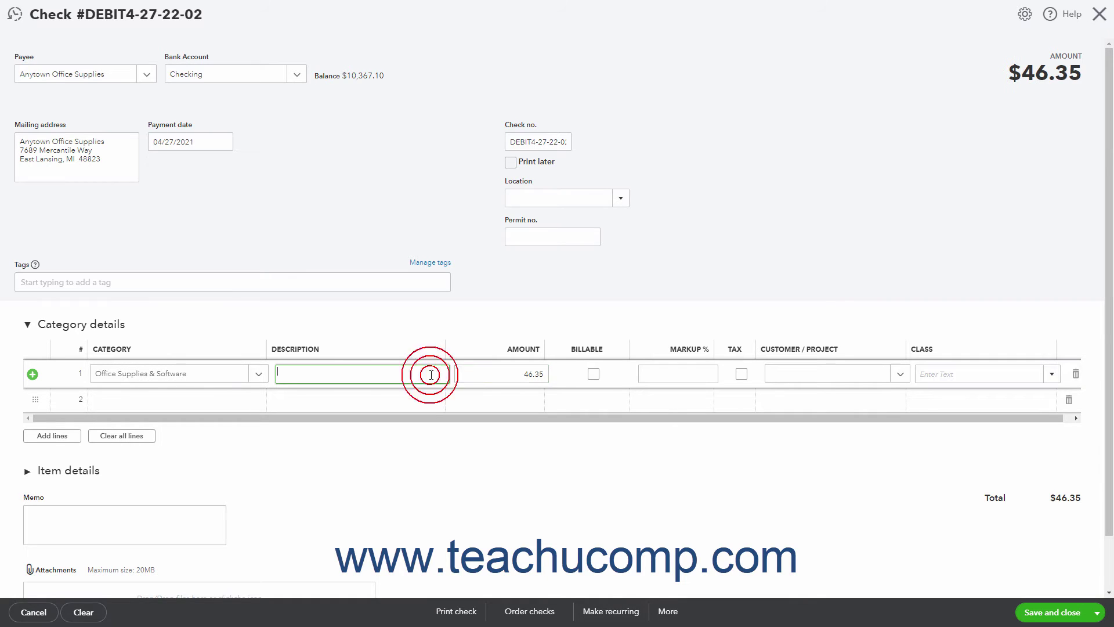
pyautogui.write('Bought pens and paper')
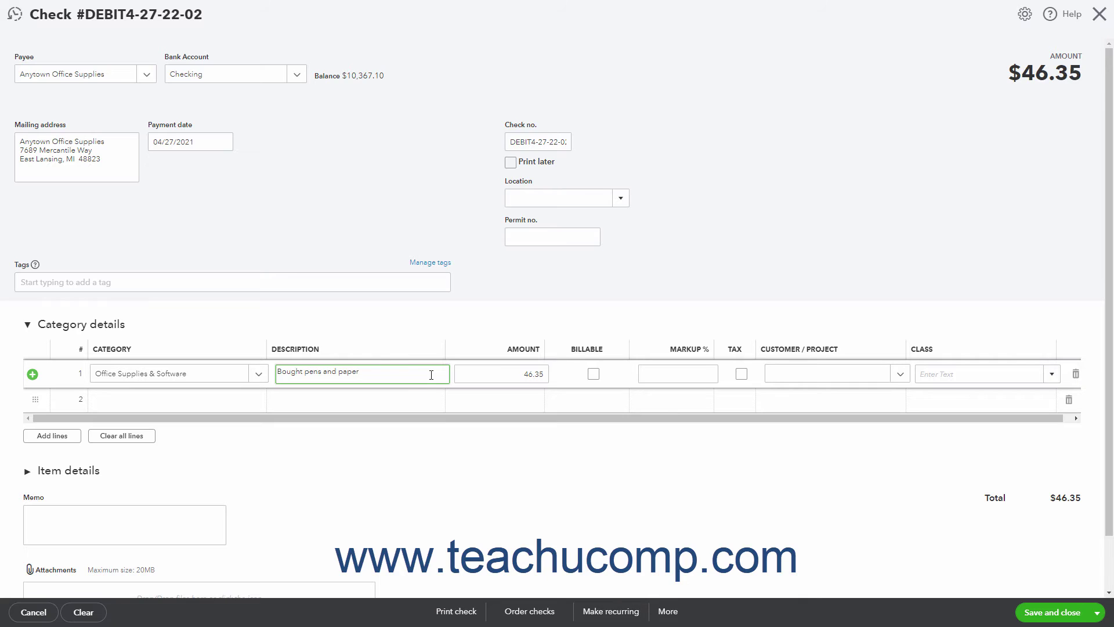
# - Commit the Office Supplies line and expand the Item details section
pyautogui.click(243, 409)
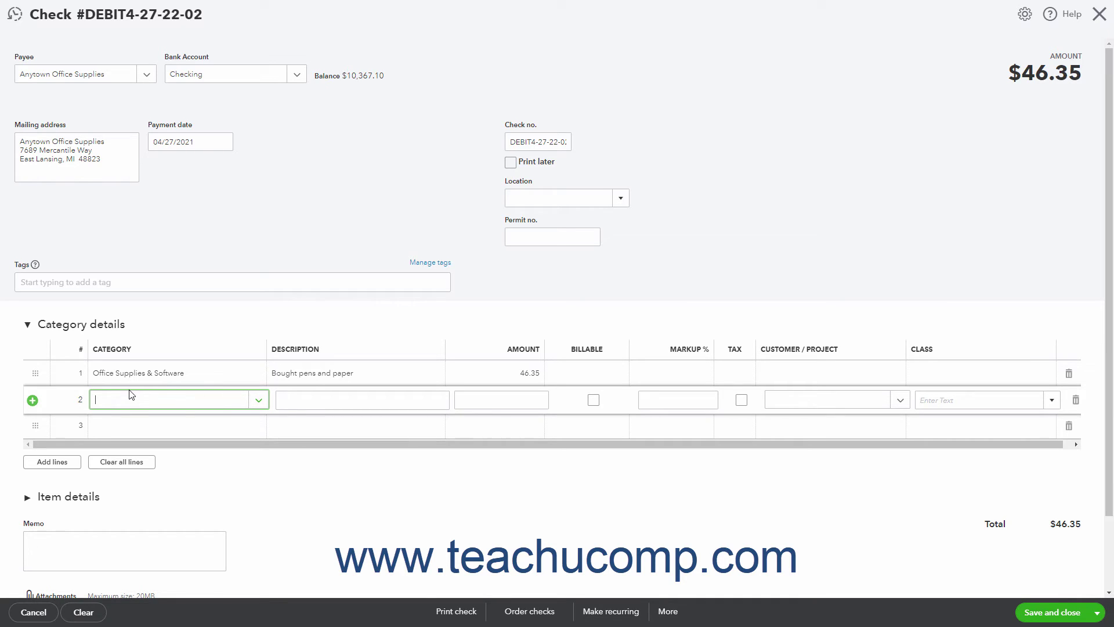
pyautogui.click(91, 497)
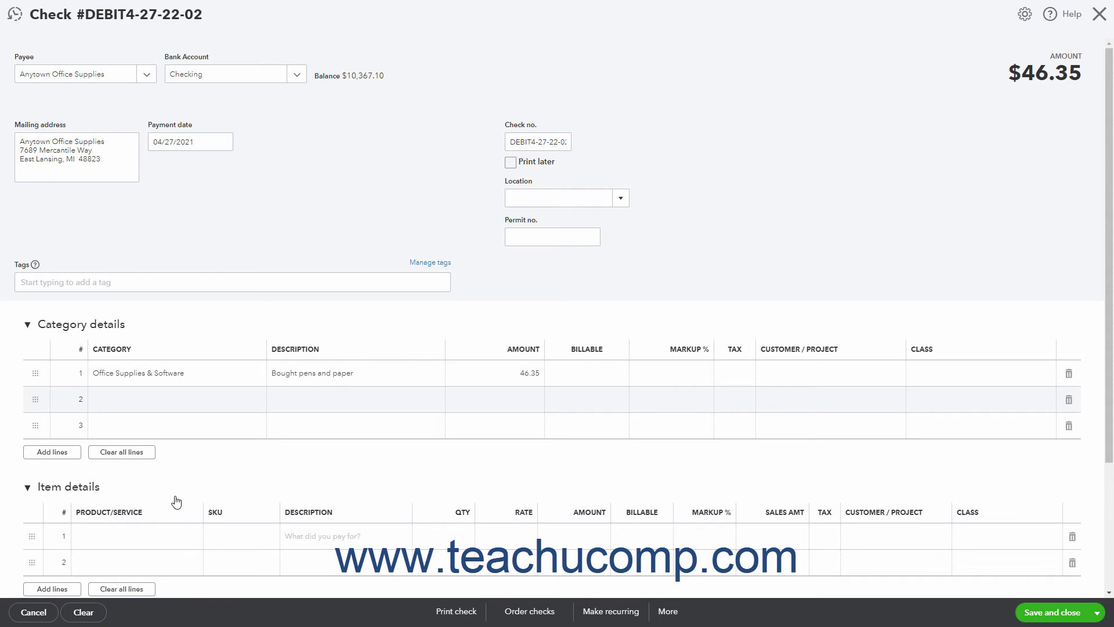
pyautogui.click(160, 540)
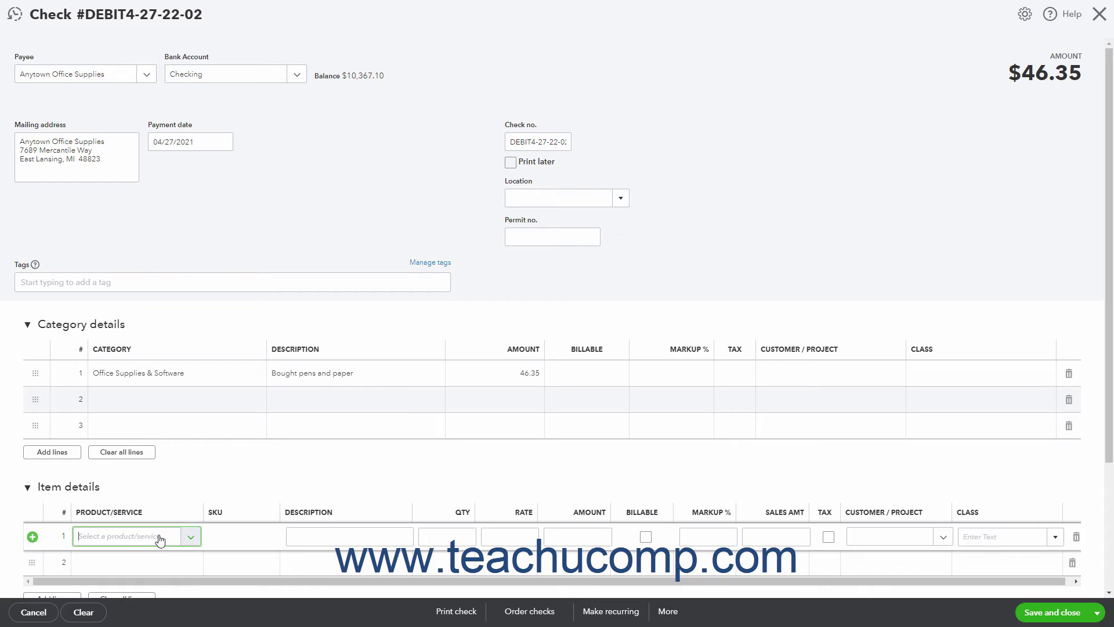
pyautogui.click(191, 539)
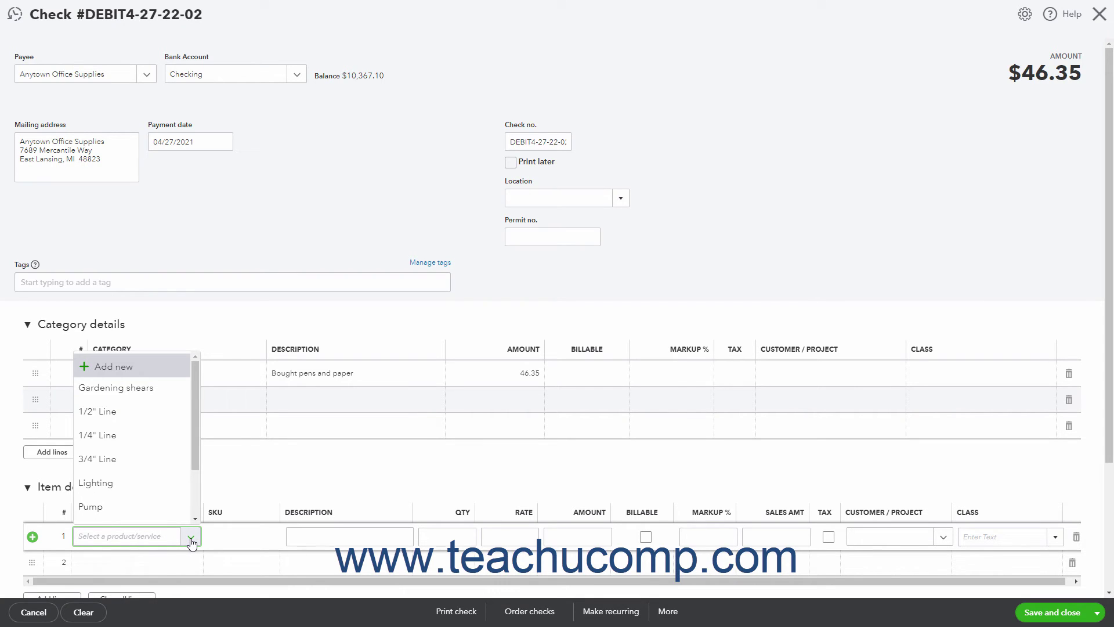
pyautogui.click(191, 539)
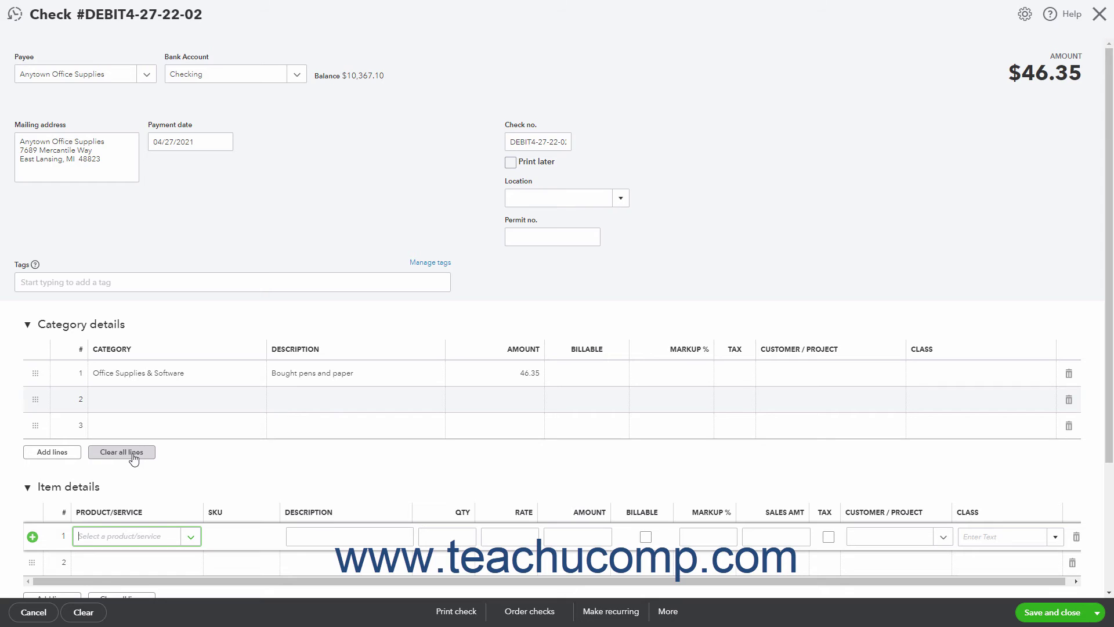
pyautogui.scroll(-2, 169, 459)
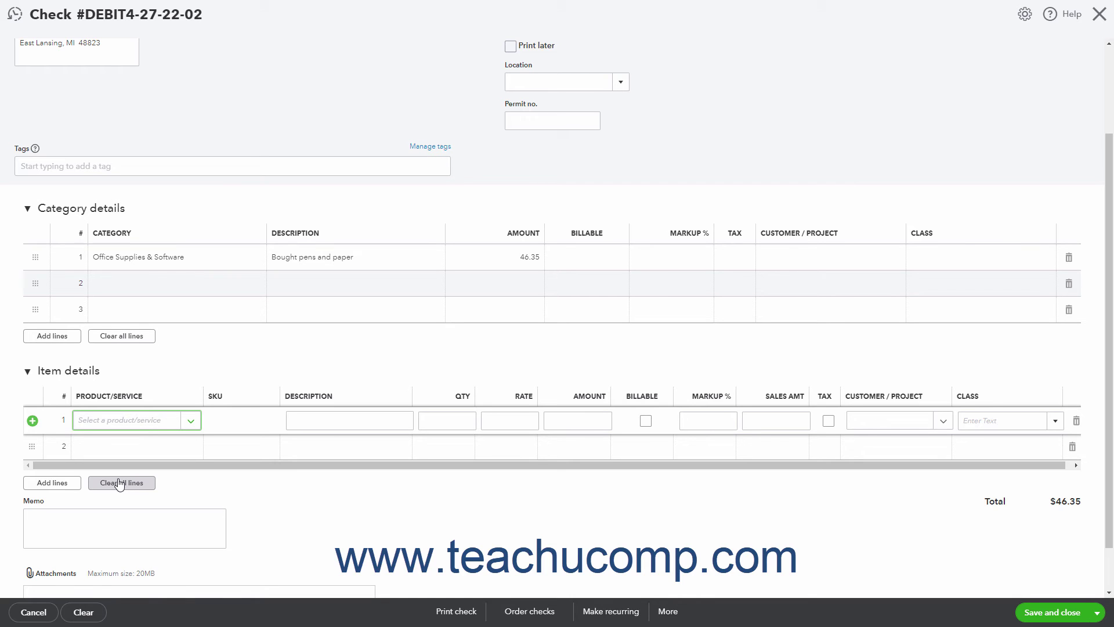
pyautogui.scroll(-1, 119, 485)
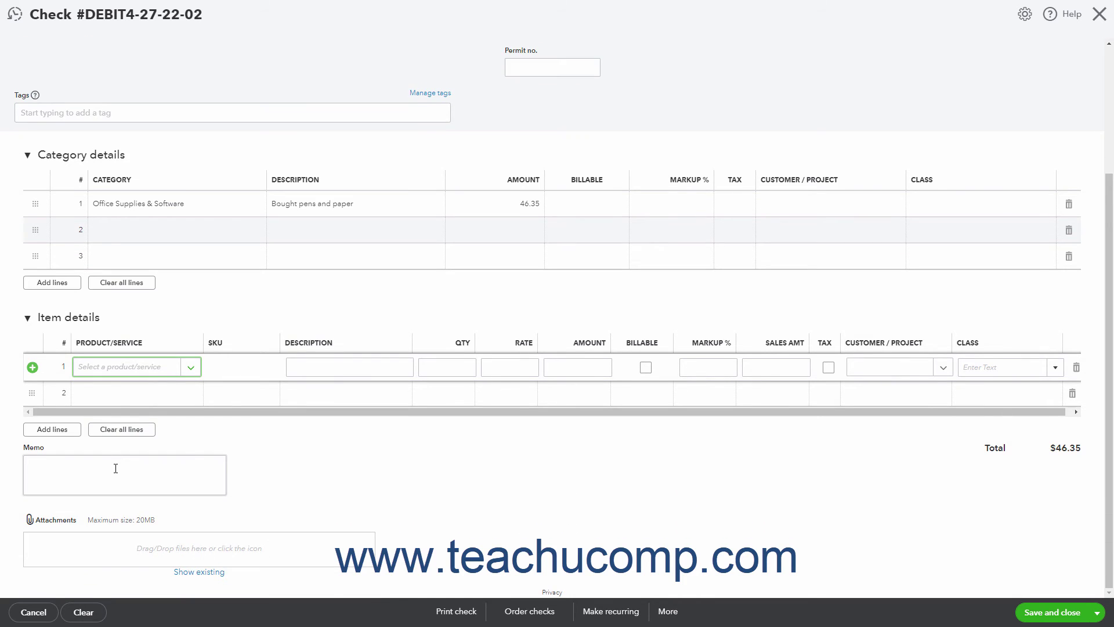
pyautogui.click(116, 469)
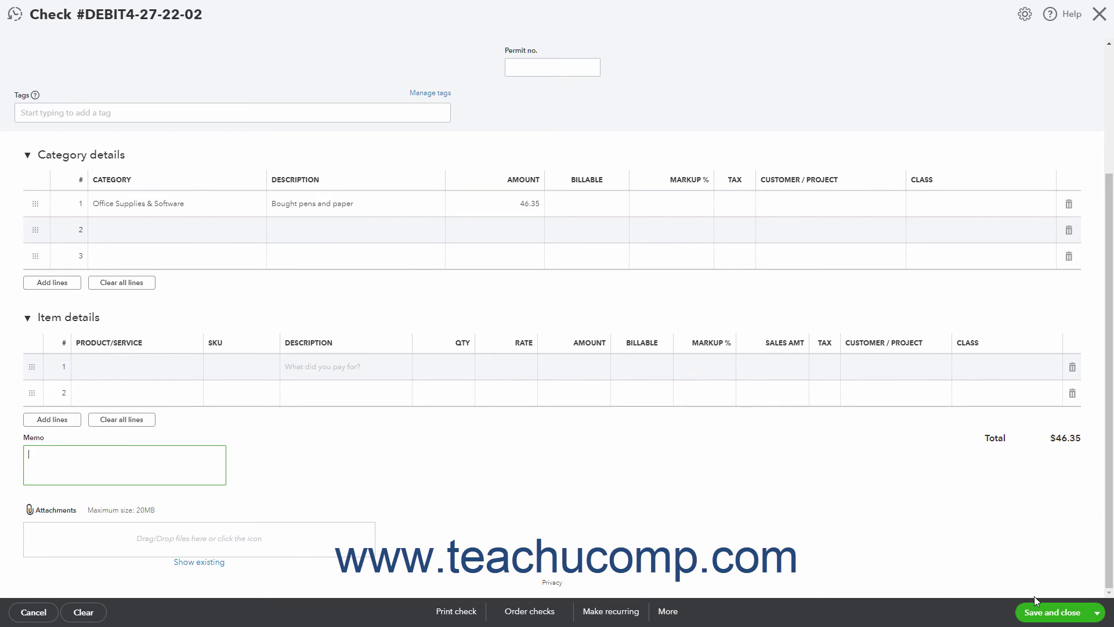
pyautogui.click(1095, 611)
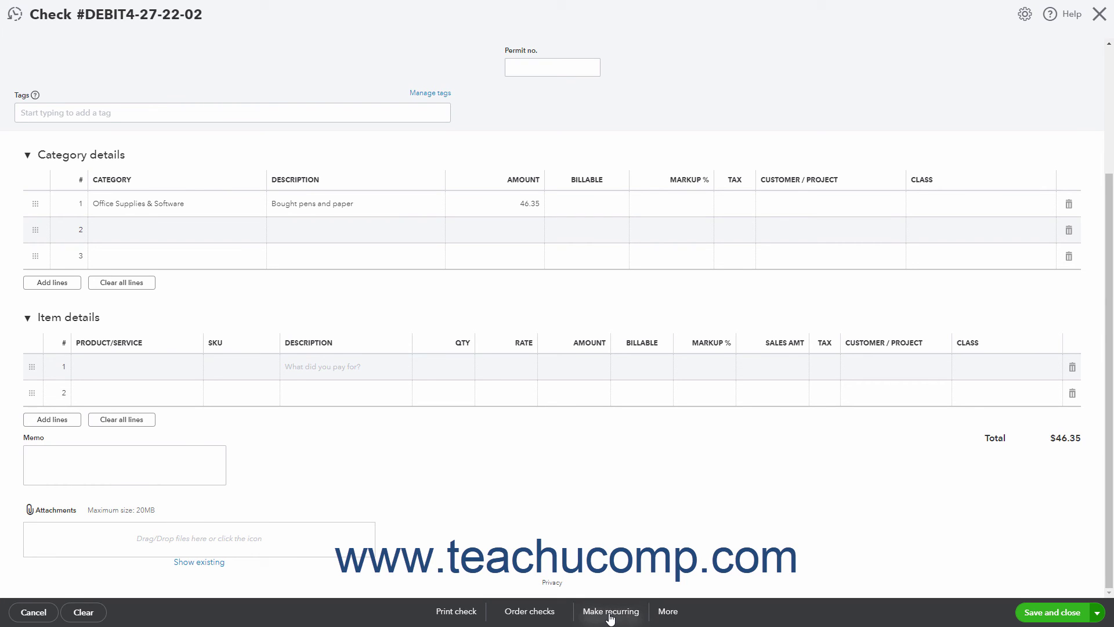
pyautogui.click(611, 613)
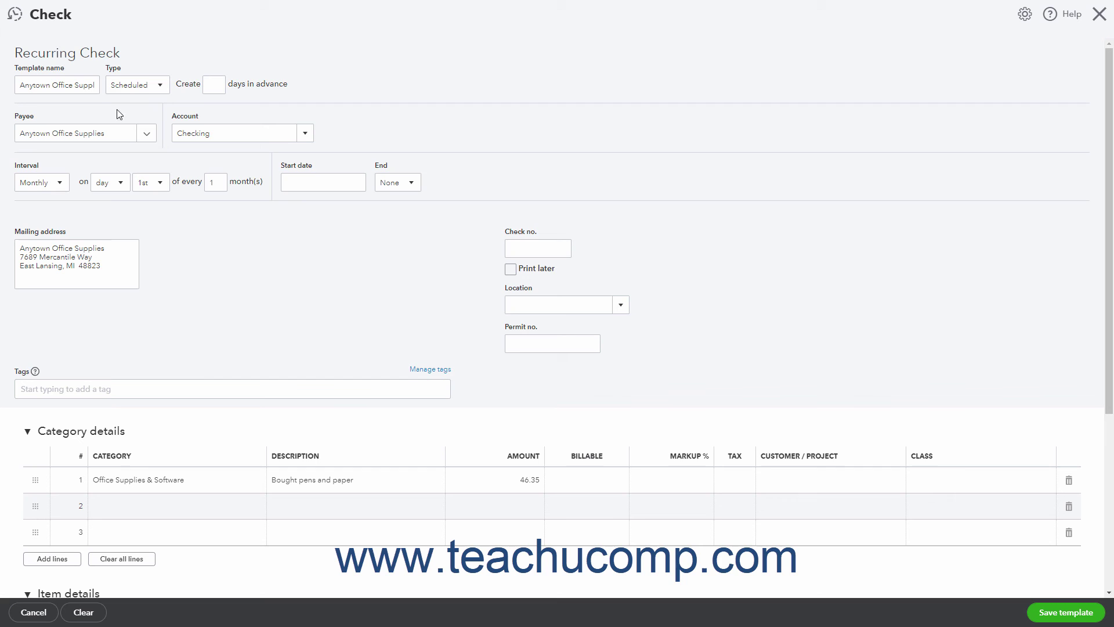
pyautogui.click(54, 614)
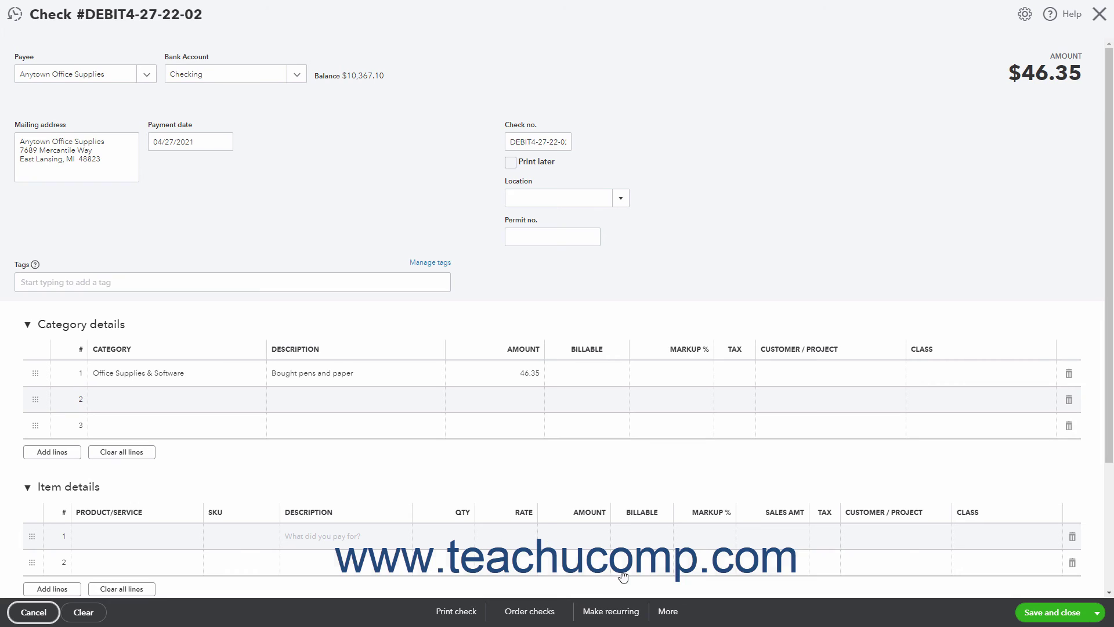
pyautogui.click(669, 611)
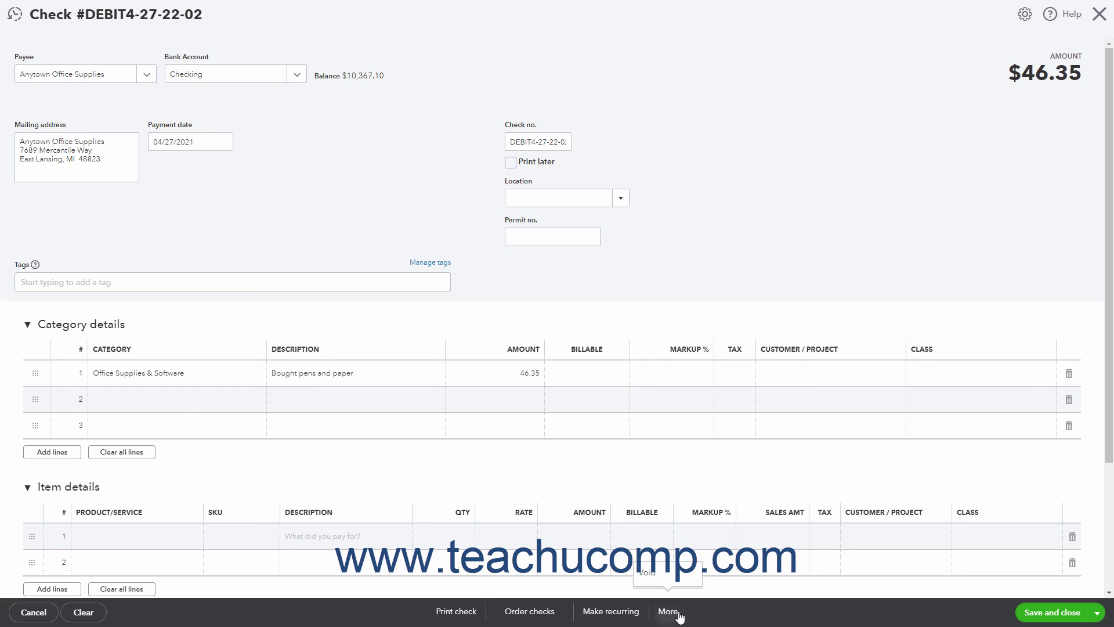
# - Save and close the $46.35 check to Anytown Office Supplies
pyautogui.click(1099, 614)
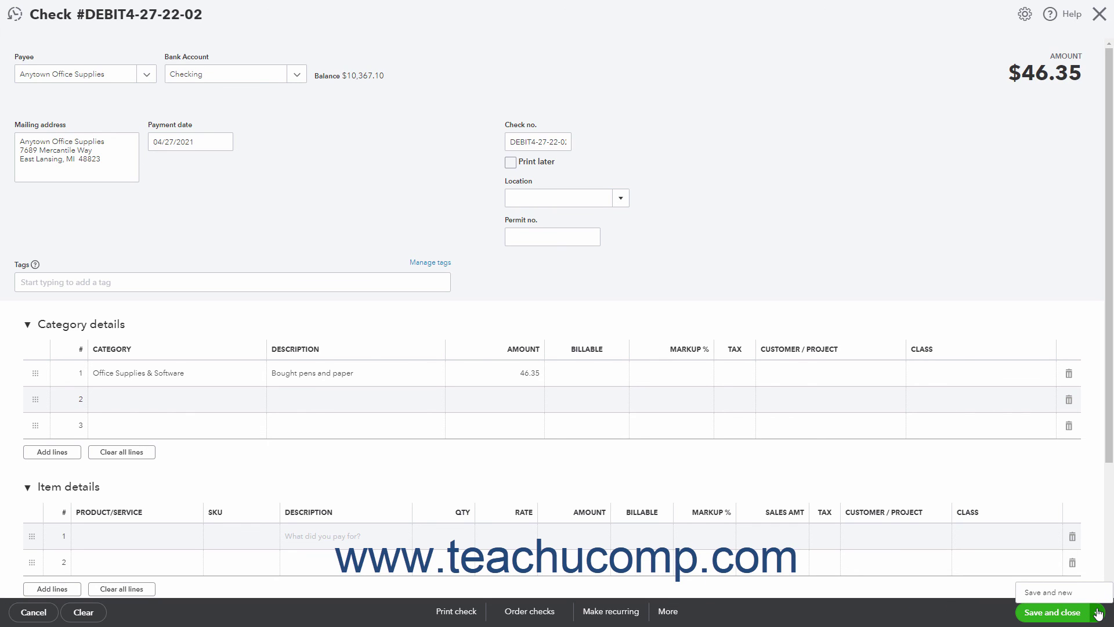
pyautogui.click(1098, 614)
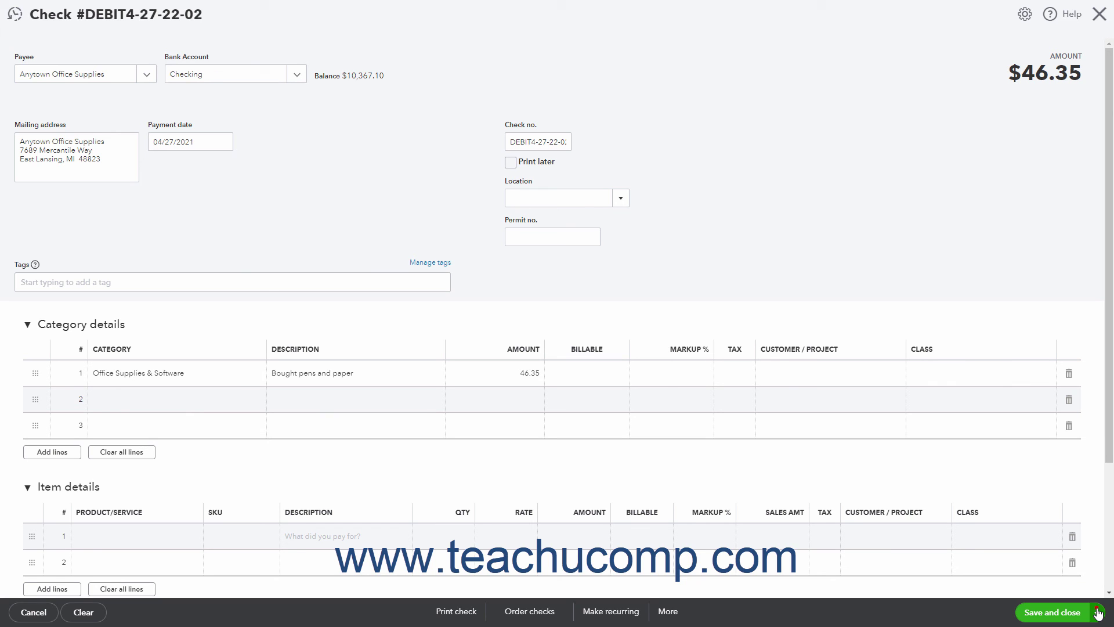
pyautogui.click(1065, 616)
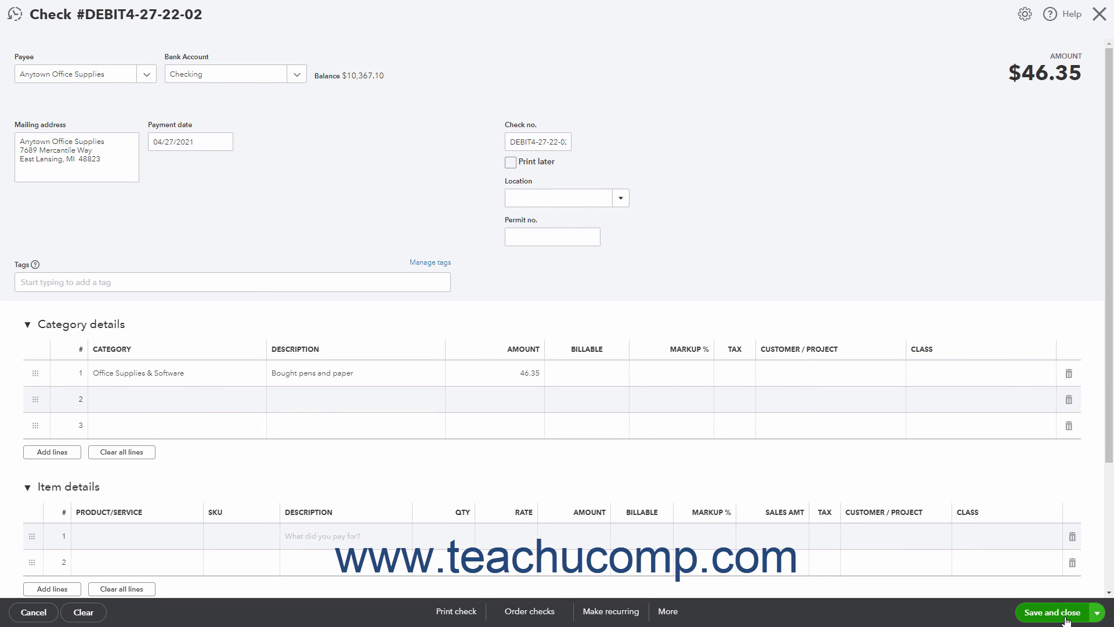